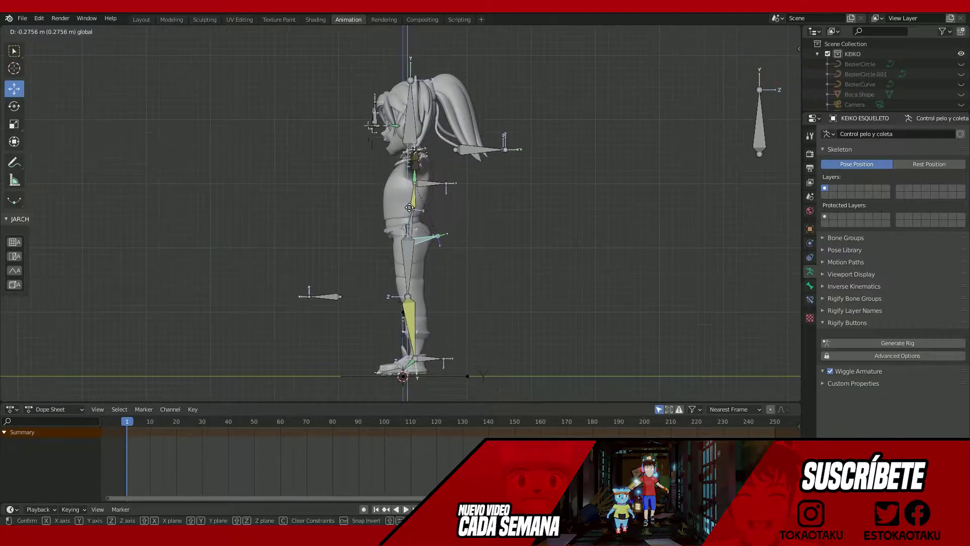
In front view, rotate the arm control down from the T-pose toward the body for frame 1.
key(KP_1)
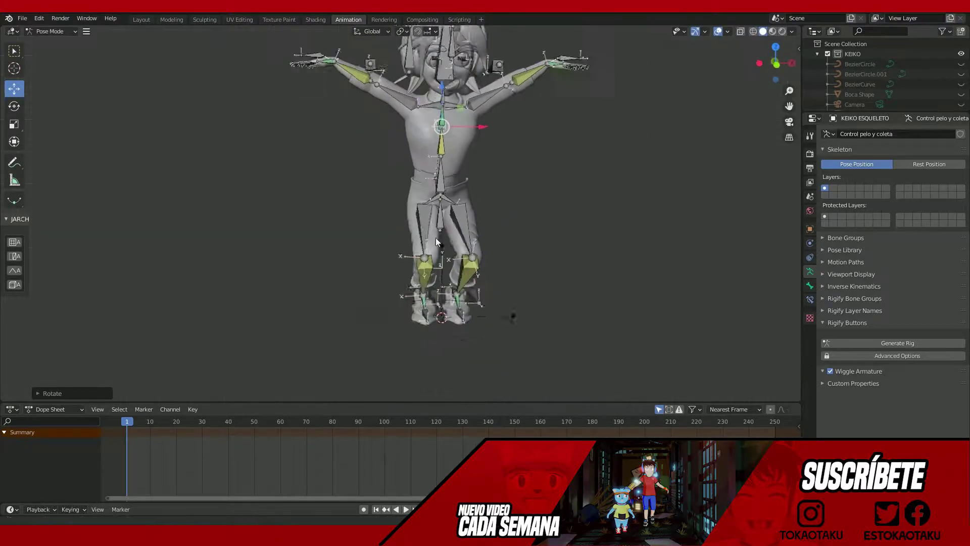
key(shift+space)
key(r)
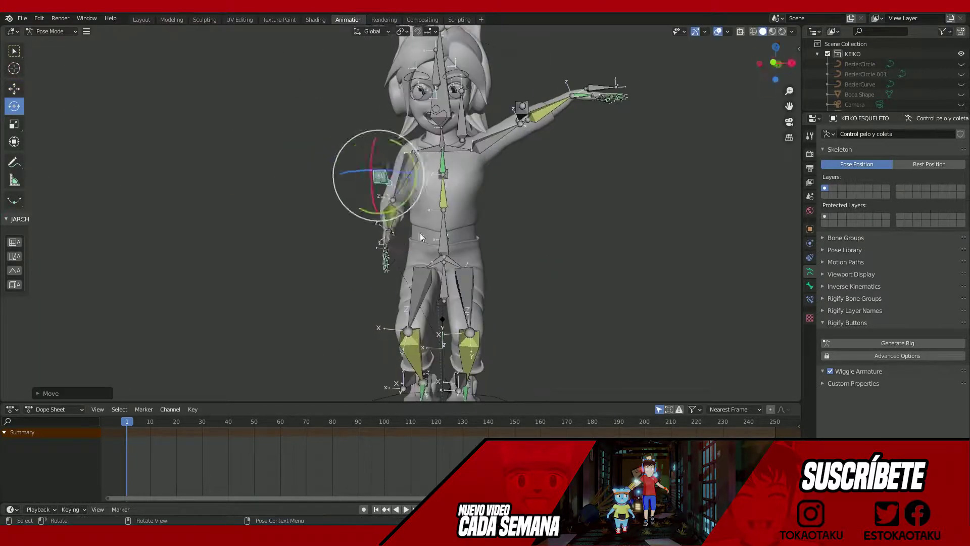
middle_drag(420, 232, 469, 247)
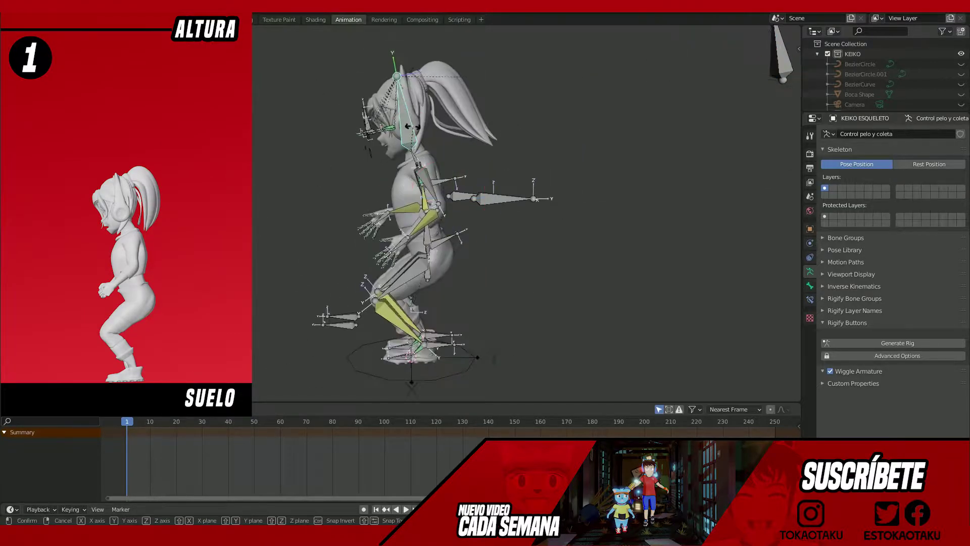
Orbit around the rig and select all bones to key the crouch and jump poses at frames 1, 4 and 7.
middle_drag(412, 126, 452, 191)
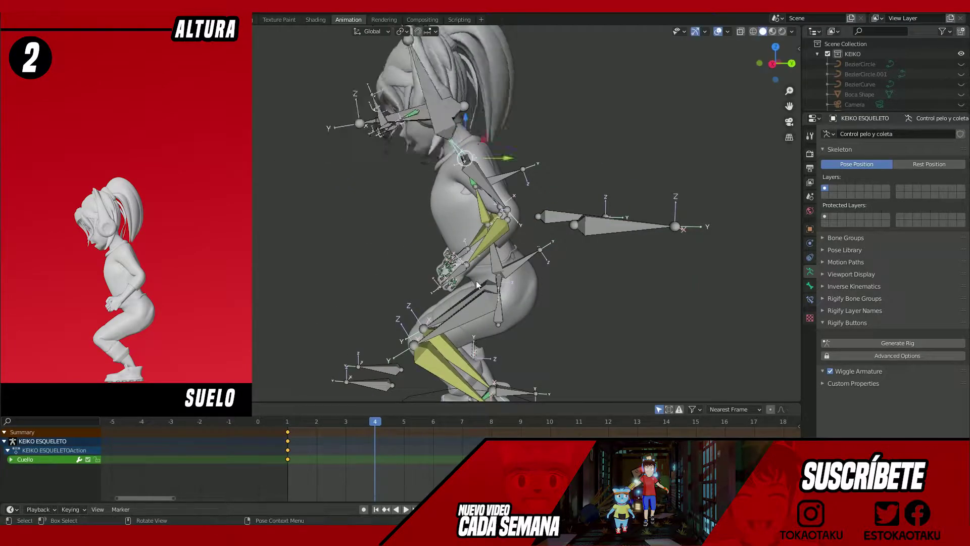
scroll(476, 285, down, 4)
key(a)
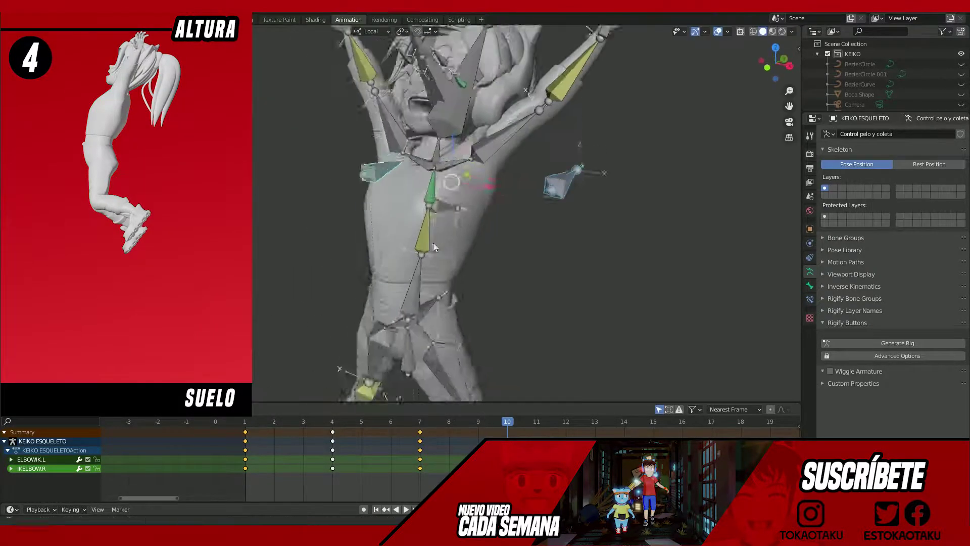
From the right side view, key Location, Rotation & Scale on all bones for frames 10, 13 and 16.
scroll(500, 155, up, 6)
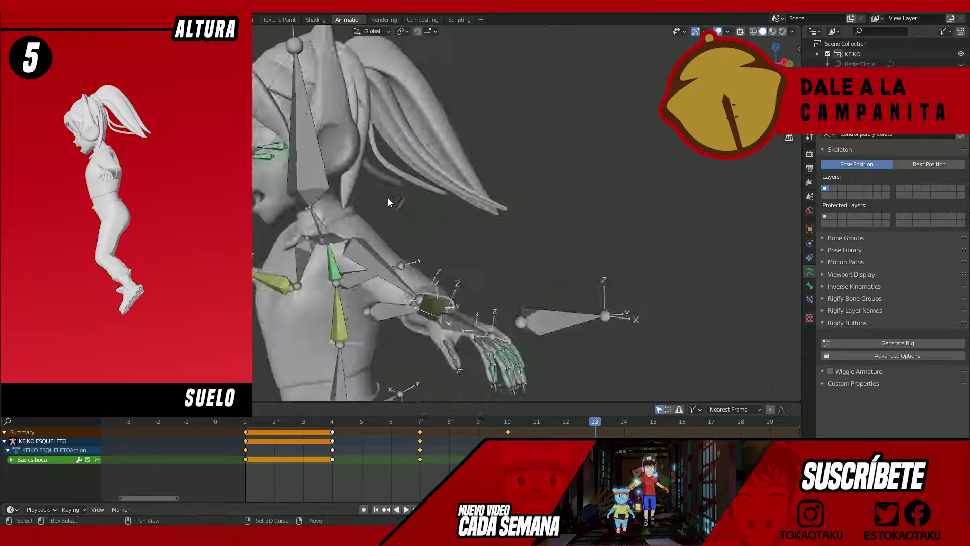
key(KP_3)
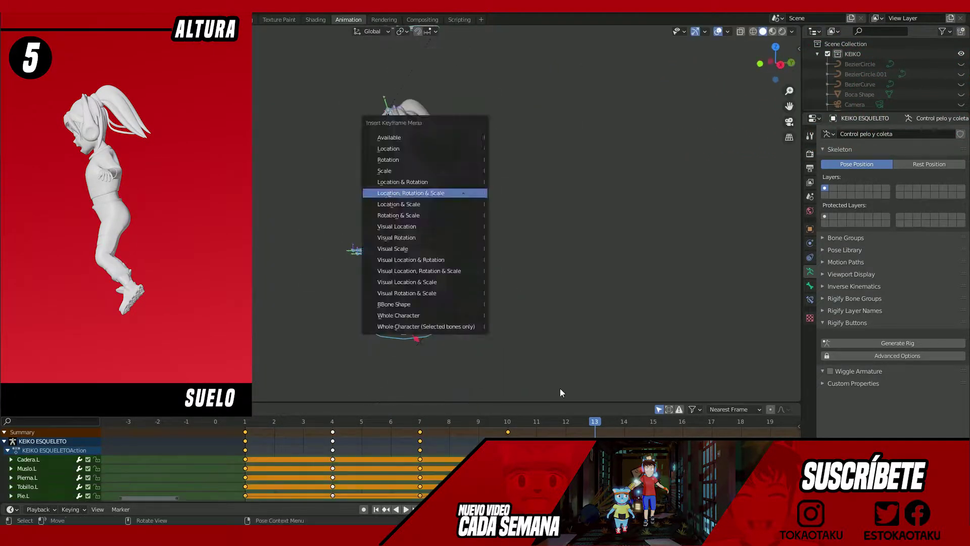
click(425, 191)
key(space)
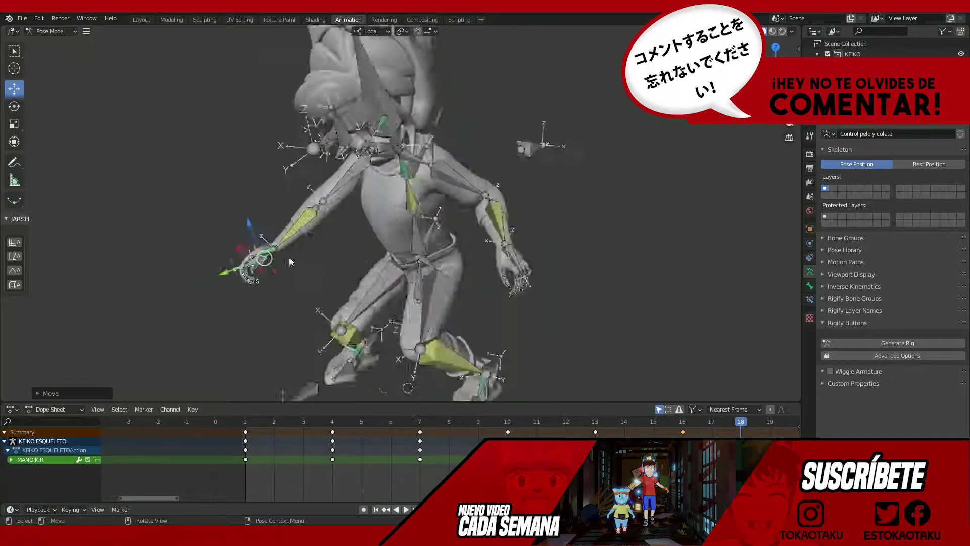
Rotate the CoreIk body control into the frame 19 landing crouch.
middle_drag(290, 262, 505, 263)
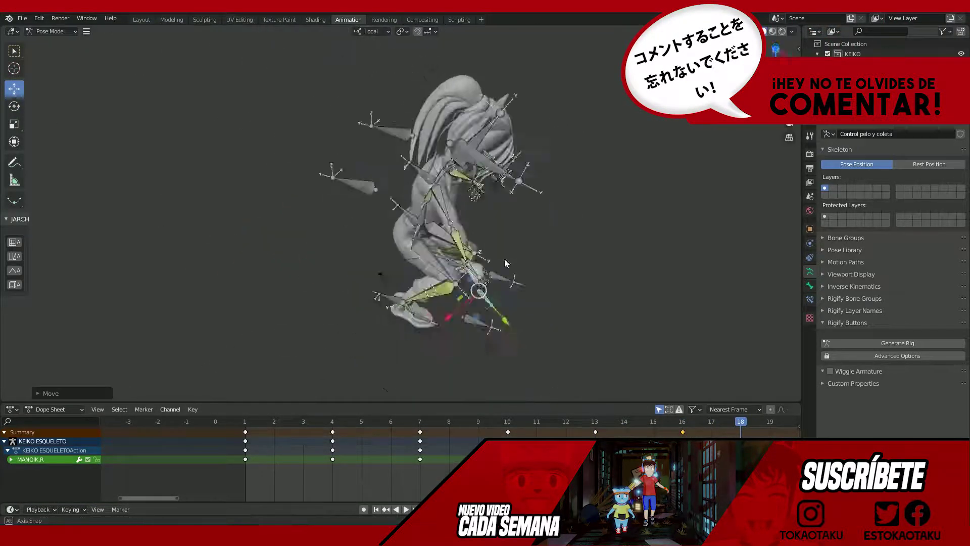
click(340, 281)
middle_drag(340, 281, 333, 275)
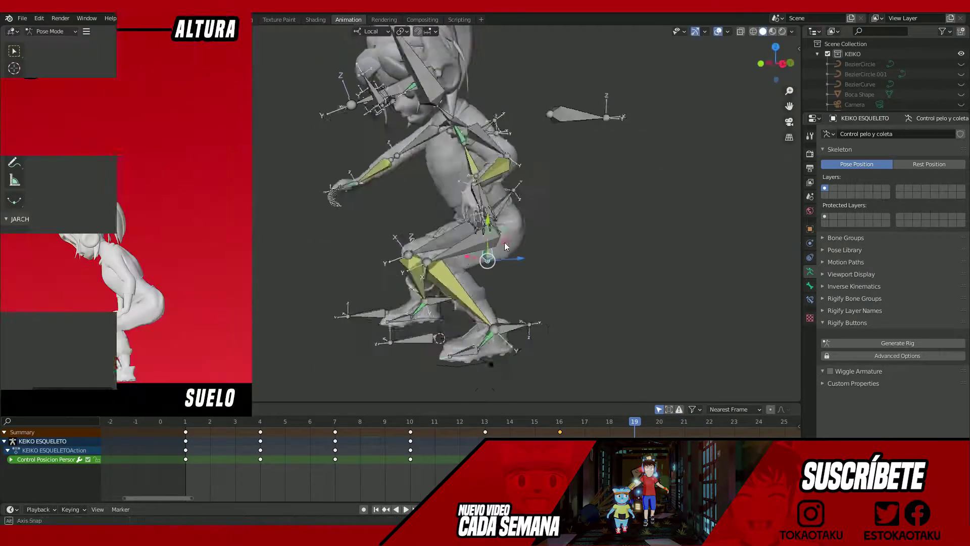
mouse_move(384, 253)
middle_down()
mouse_move(438, 254)
mouse_move(361, 121)
middle_up()
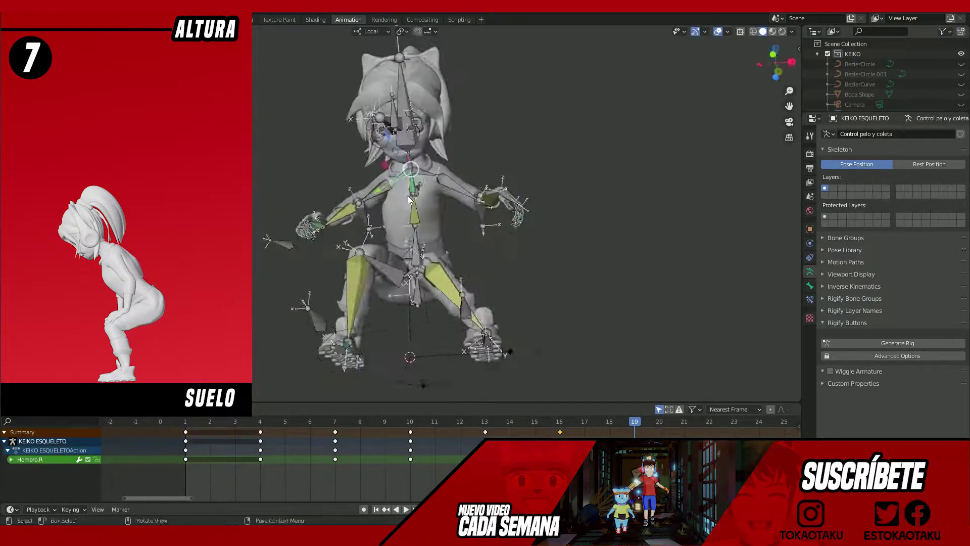
click(360, 121)
key(r)
mouse_move(428, 234)
middle_down()
mouse_move(404, 276)
mouse_move(480, 196)
mouse_move(480, 302)
middle_up()
Adjust the left knee, IKMANO.L and MANOIK.R hands, right eye and mouth bones to match reference 7.
click(404, 276)
click(412, 298)
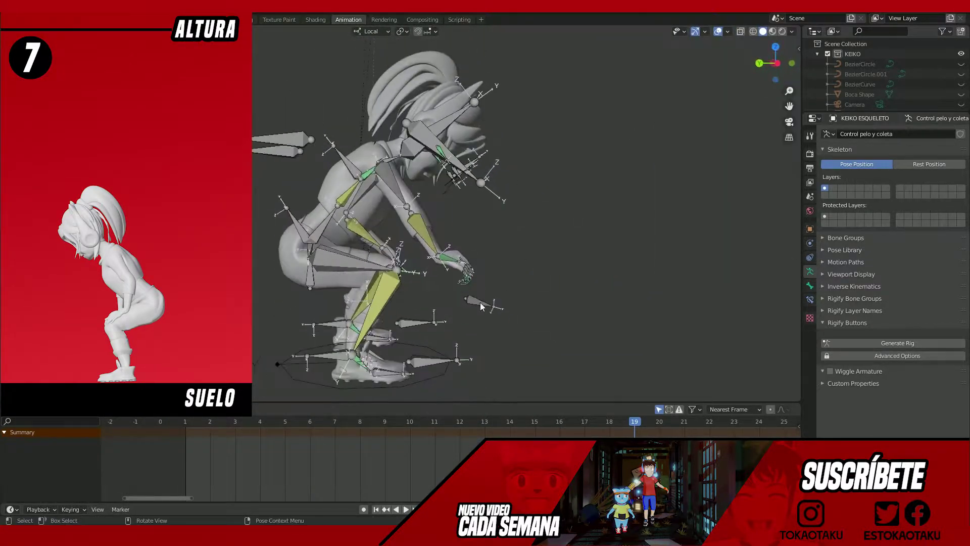
click(480, 302)
key(g)
scroll(404, 278, up, 5)
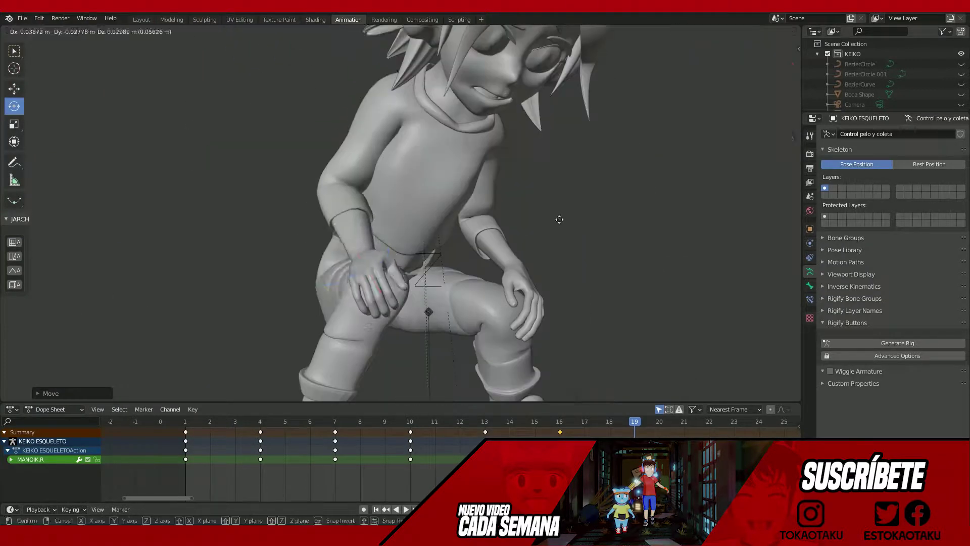
mouse_move(455, 252)
middle_down()
mouse_move(505, 263)
mouse_move(520, 254)
mouse_move(365, 223)
middle_up()
click(366, 223)
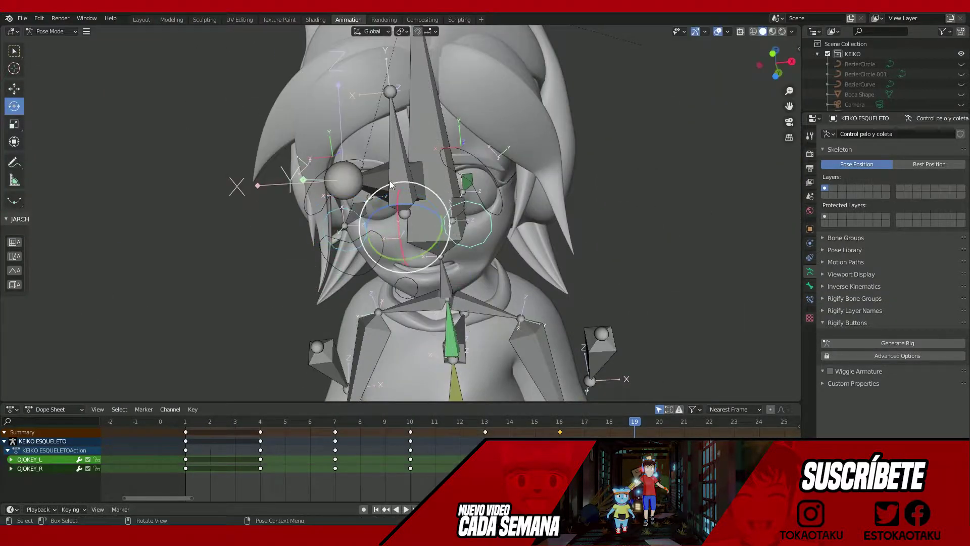
click(452, 333)
middle_drag(451, 333, 422, 164)
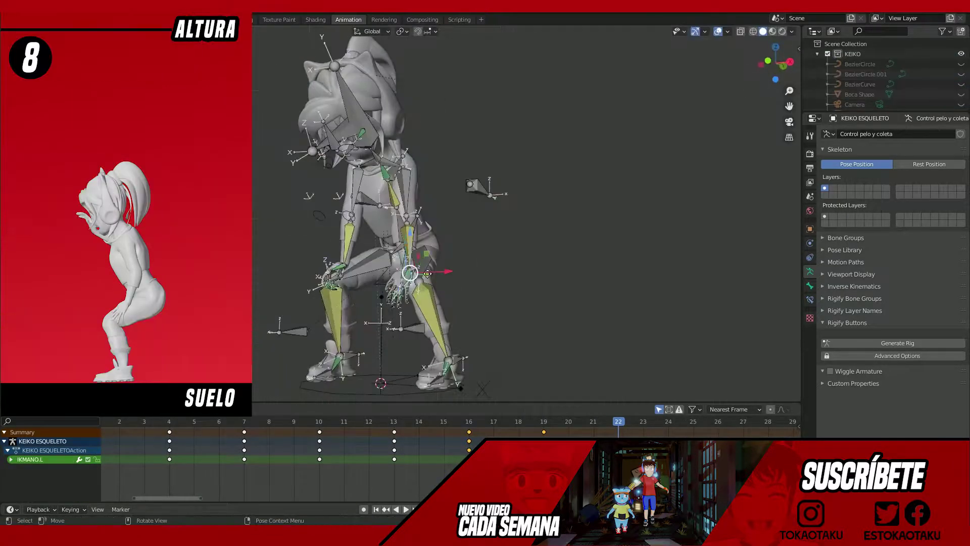
Curl the left finger bones and rotate CoreIk into the frame 22 crouch.
middle_drag(410, 273, 384, 212)
scroll(404, 252, up, 5)
drag(430, 262, 505, 353)
mouse_move(455, 253)
middle_down()
mouse_move(471, 275)
mouse_move(299, 184)
middle_up()
click(315, 281)
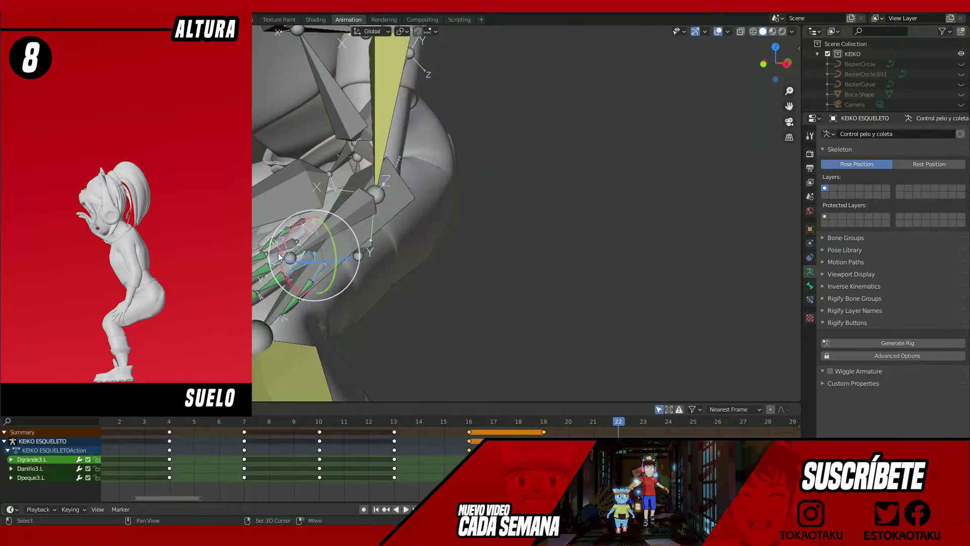
mouse_move(278, 253)
middle_down()
mouse_move(354, 228)
mouse_move(404, 252)
middle_up()
scroll(404, 227, down, 4)
click(323, 212)
mouse_move(354, 202)
middle_down()
mouse_move(426, 181)
mouse_move(415, 243)
mouse_move(307, 212)
mouse_move(378, 210)
mouse_move(354, 227)
middle_up()
Adjust the CONTROL OJOS eyes and right forearm, and rotate MANOIK.R onto the knee.
scroll(414, 243, up, 5)
click(404, 227)
scroll(402, 238, down, 3)
click(354, 202)
scroll(303, 222, up, 3)
click(283, 217)
mouse_move(283, 217)
middle_down()
mouse_move(354, 242)
mouse_move(478, 260)
mouse_move(444, 204)
mouse_move(454, 228)
mouse_move(461, 193)
mouse_move(389, 267)
middle_up()
Key all bones at frame 22, then move and rotate MANOIK.R up beside the head for frame 25.
key(a)
click(487, 347)
key(g)
mouse_move(487, 346)
middle_down()
mouse_move(402, 327)
mouse_move(445, 212)
middle_up()
click(402, 326)
key(r)
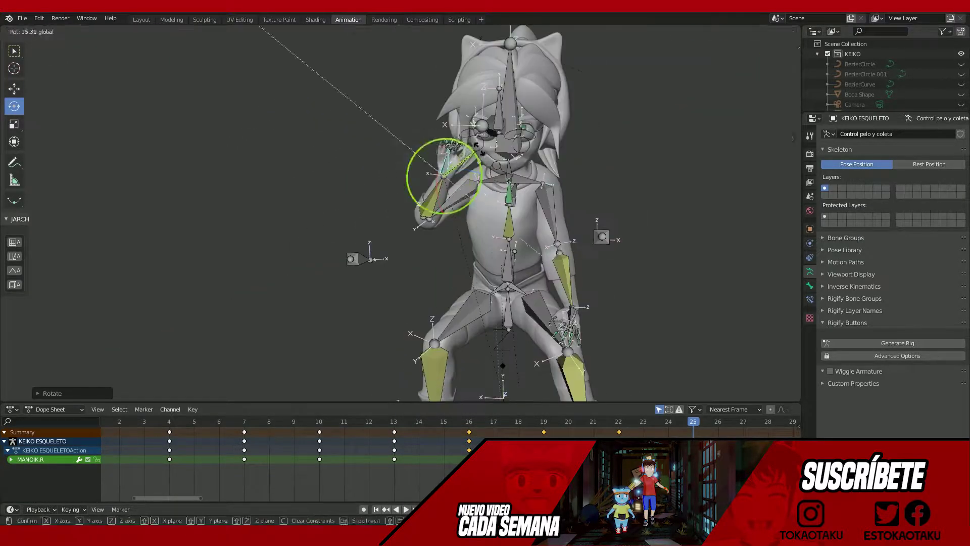
click(477, 147)
Rotate the OJOKEY_R eye control and select the raised hand's finger bones and Hombro.R shoulder.
middle_drag(451, 265, 283, 360)
click(487, 210)
key(r)
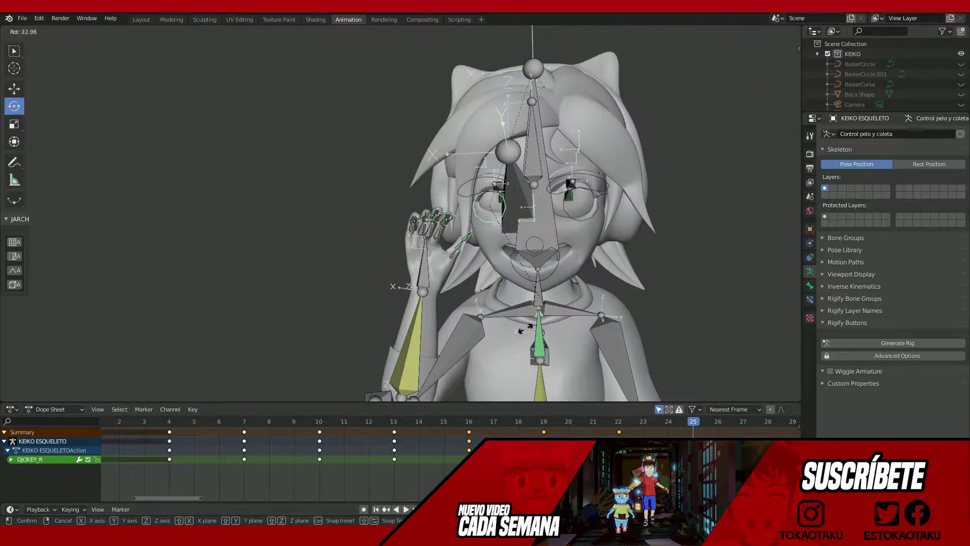
click(524, 328)
scroll(550, 278, down, 3)
mouse_move(551, 278)
middle_down()
mouse_move(532, 190)
mouse_move(384, 228)
mouse_move(258, 236)
mouse_move(303, 227)
mouse_move(340, 285)
middle_up()
click(258, 235)
scroll(303, 228, down, 2)
click(323, 227)
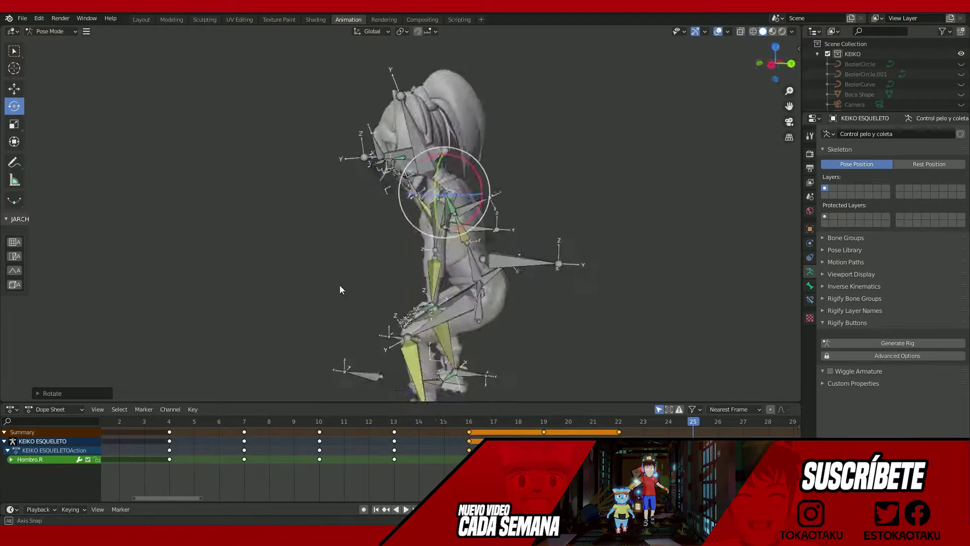